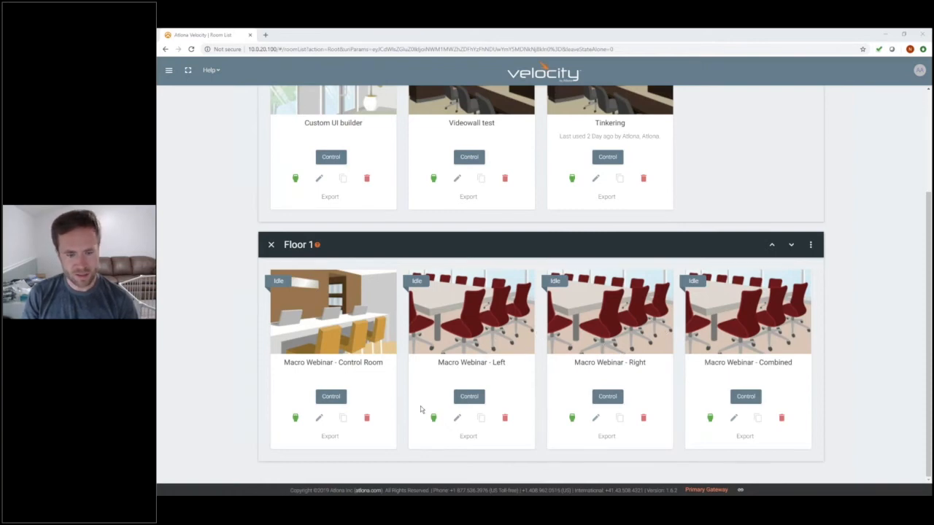
Open Room Control Options for Macro Webinar - Control Room and its room variables list
left_click(297, 418)
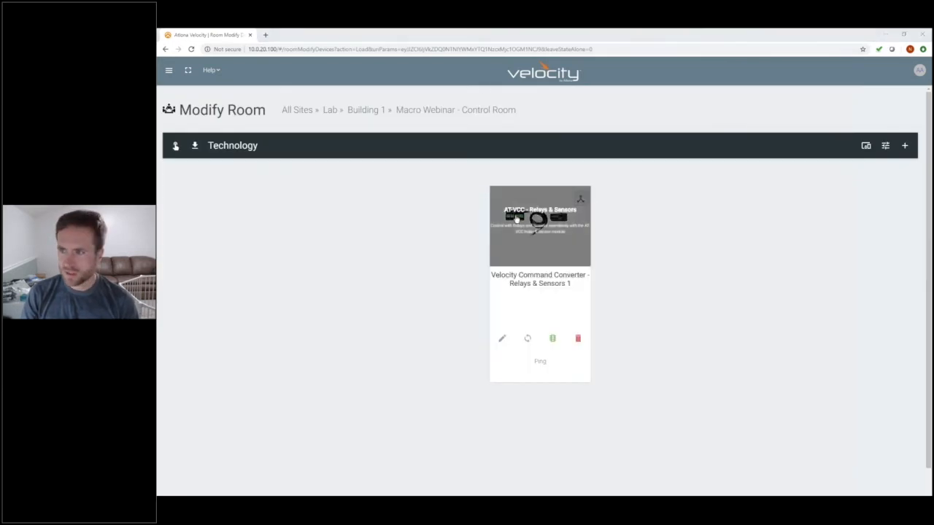
left_click(887, 146)
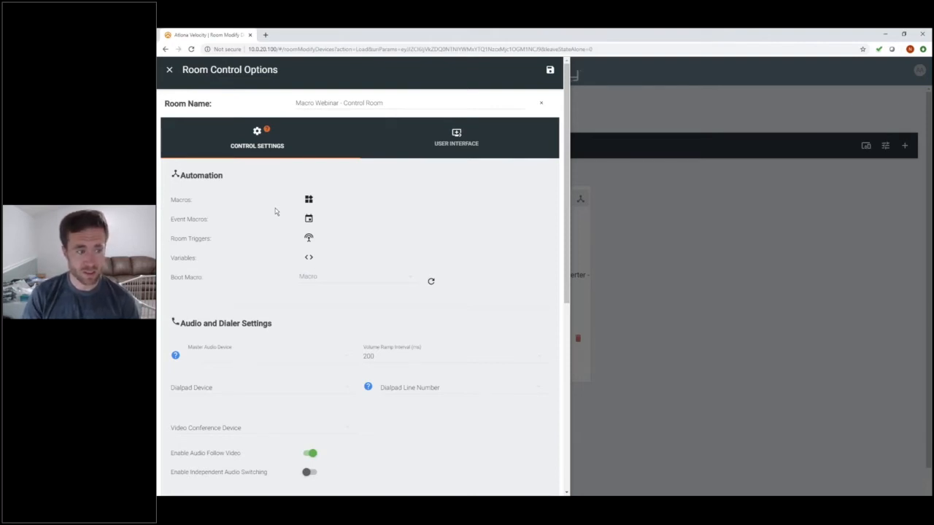
left_click_drag(171, 260, 198, 259)
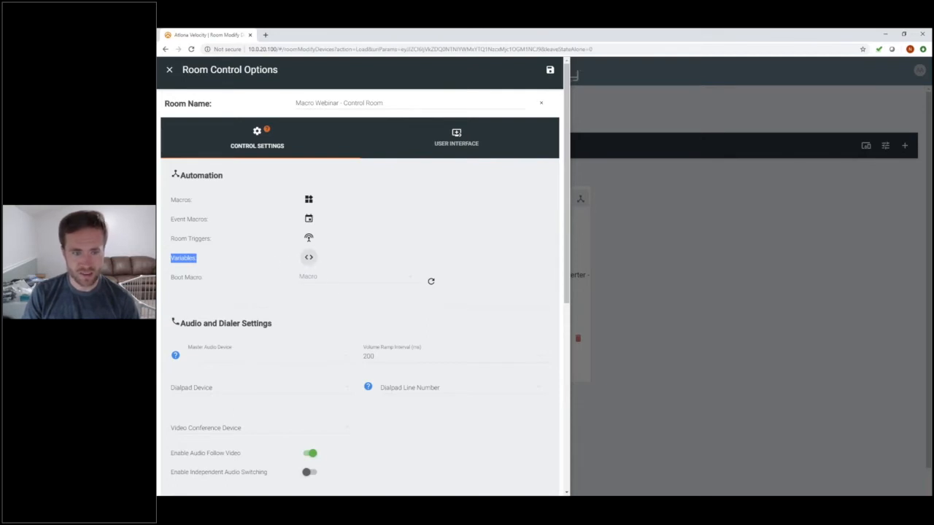
left_click(309, 257)
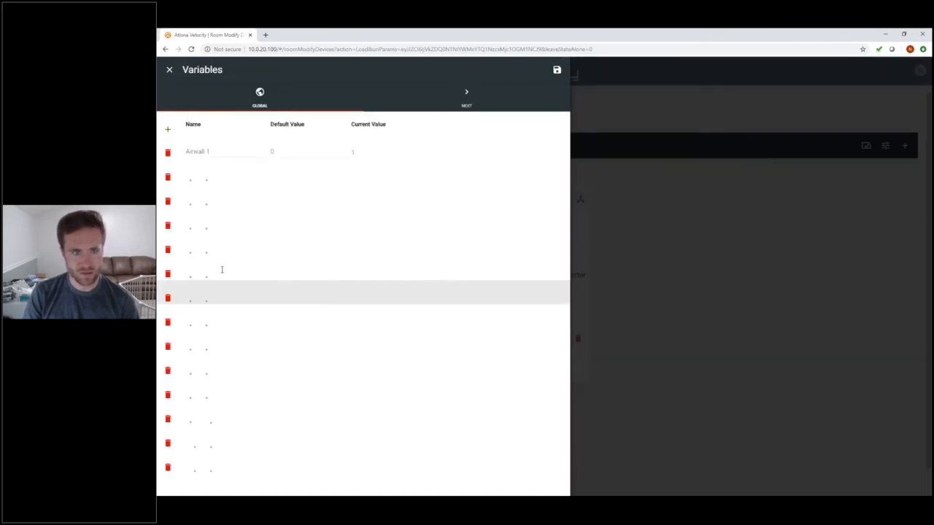
left_click_drag(186, 153, 212, 175)
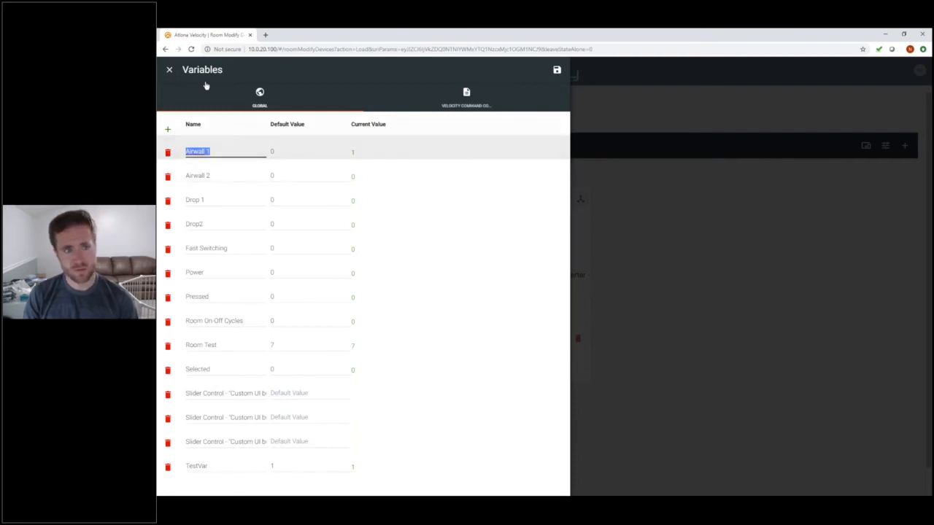
left_click(170, 71)
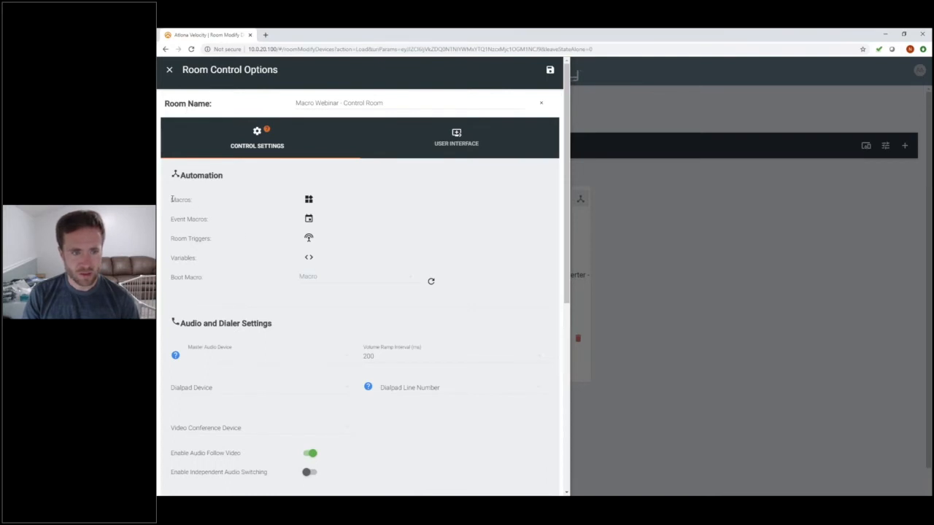
left_click_drag(172, 199, 200, 201)
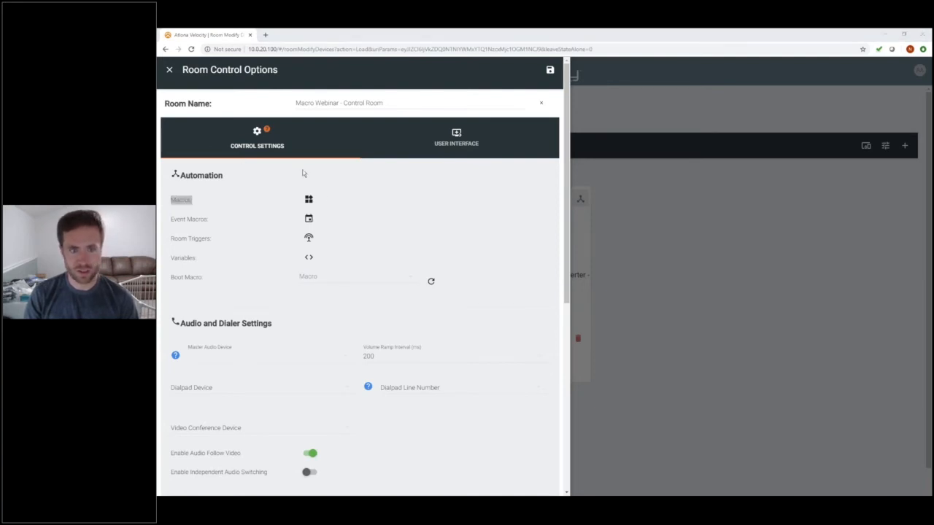
left_click(310, 200)
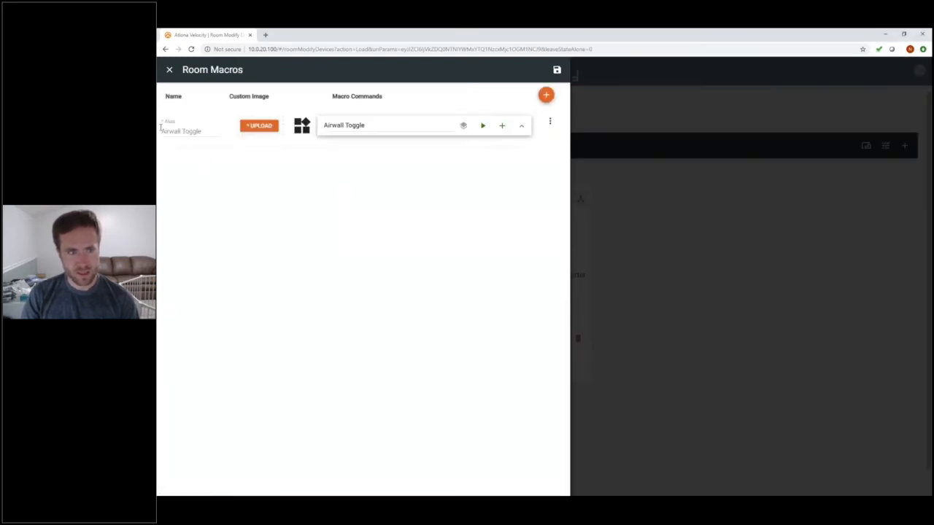
left_click(363, 125)
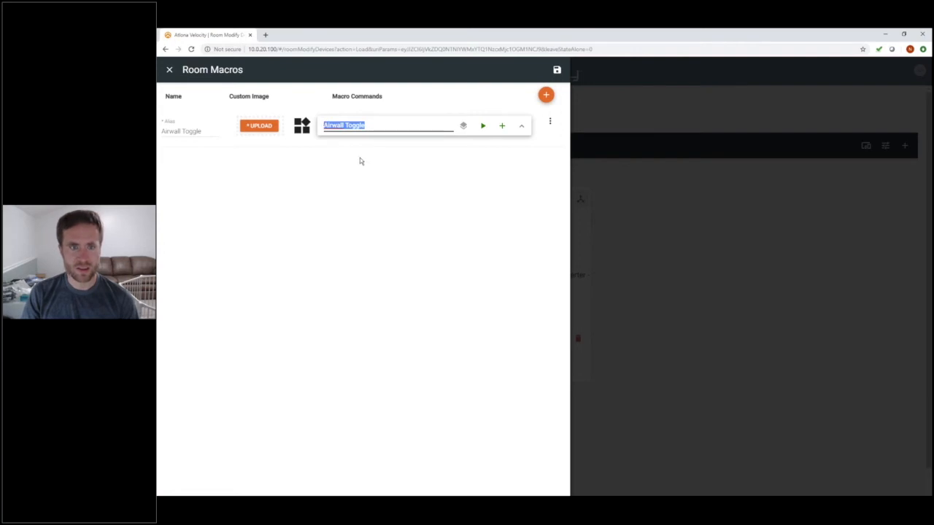
left_click(521, 126)
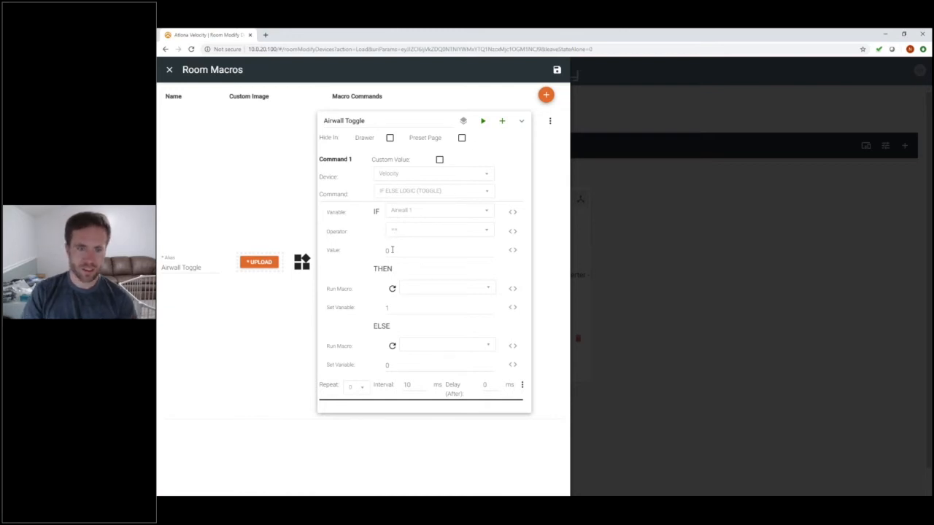
double_click(388, 307)
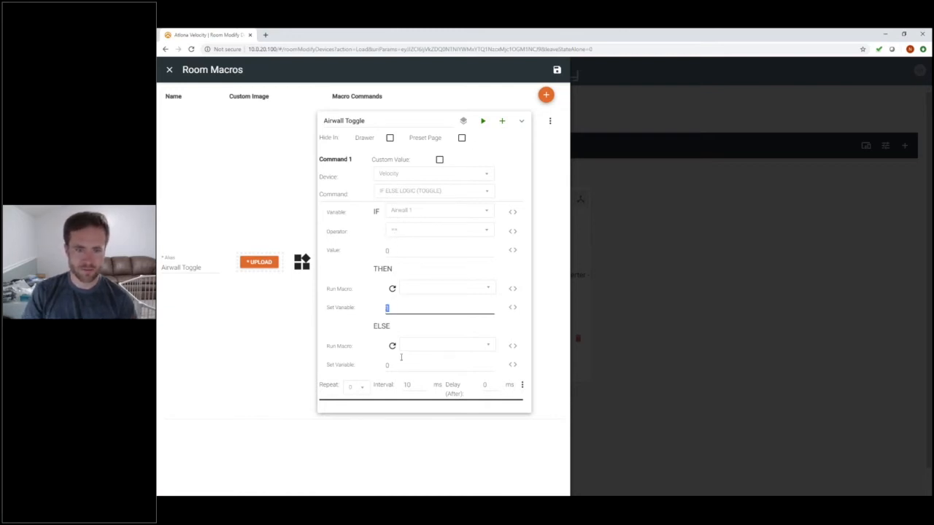
left_click(393, 310)
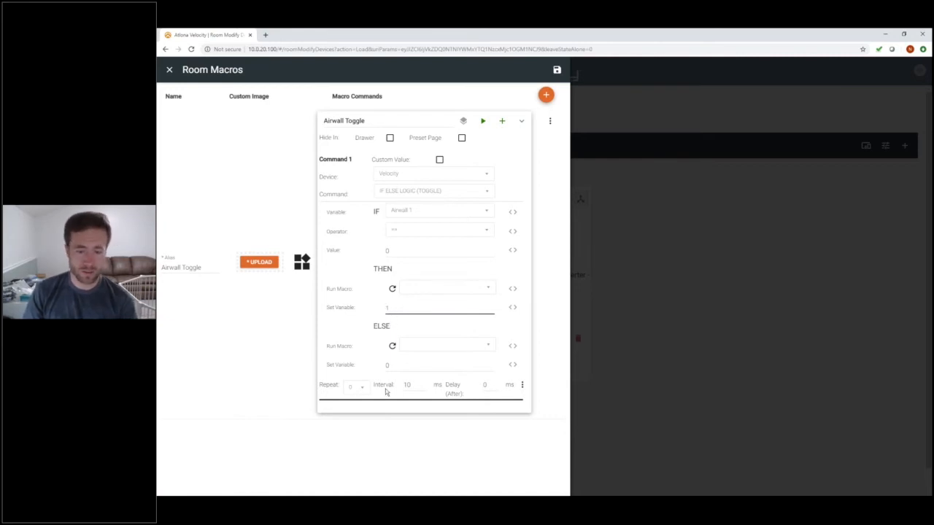
key("Tab")
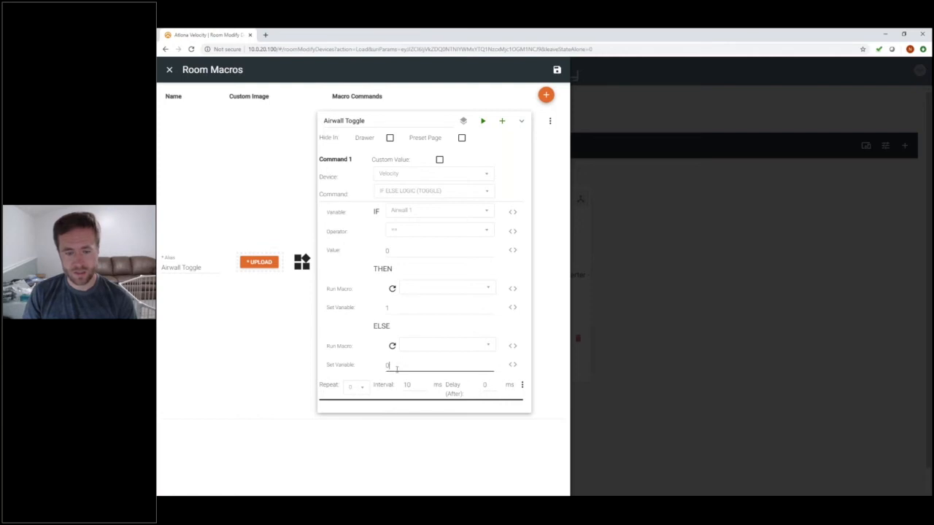
left_click(308, 379)
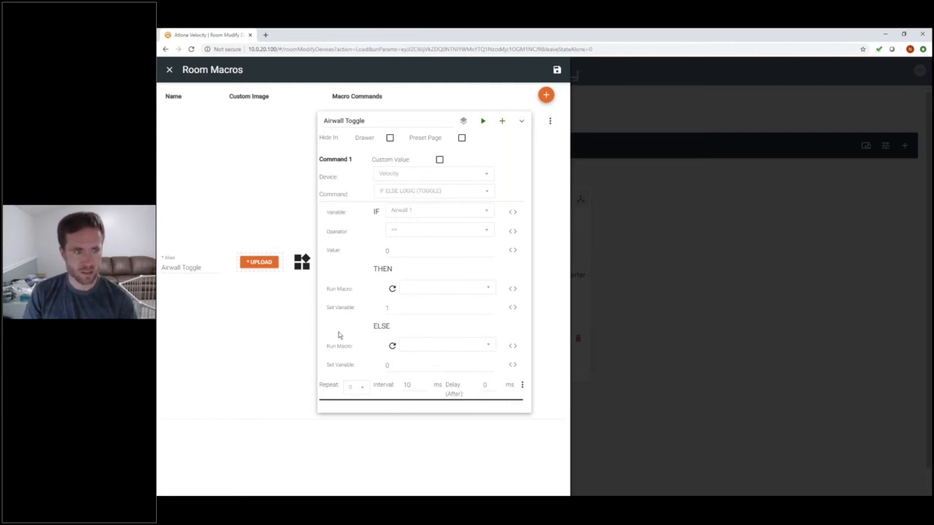
left_click(169, 71)
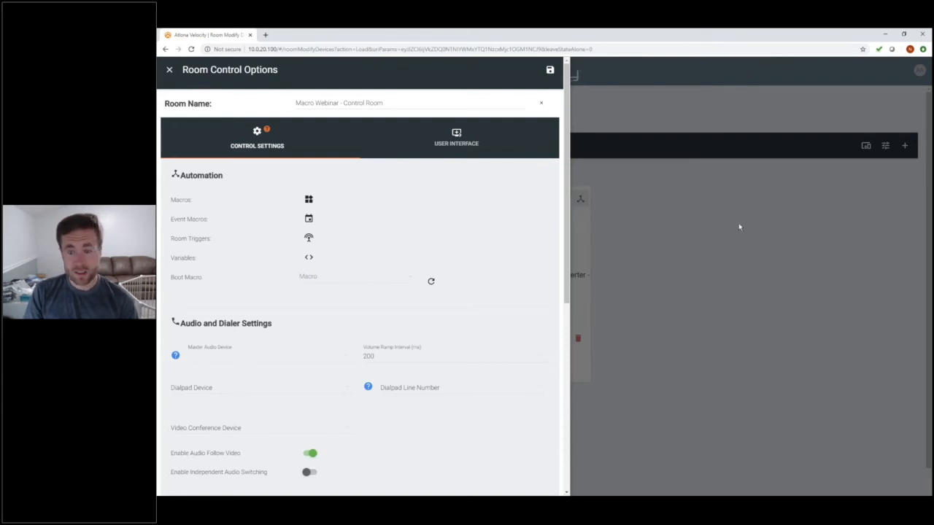
Reopen Room Control Options and view the Sensor 1 Opened/Closed room triggers
left_click(604, 243)
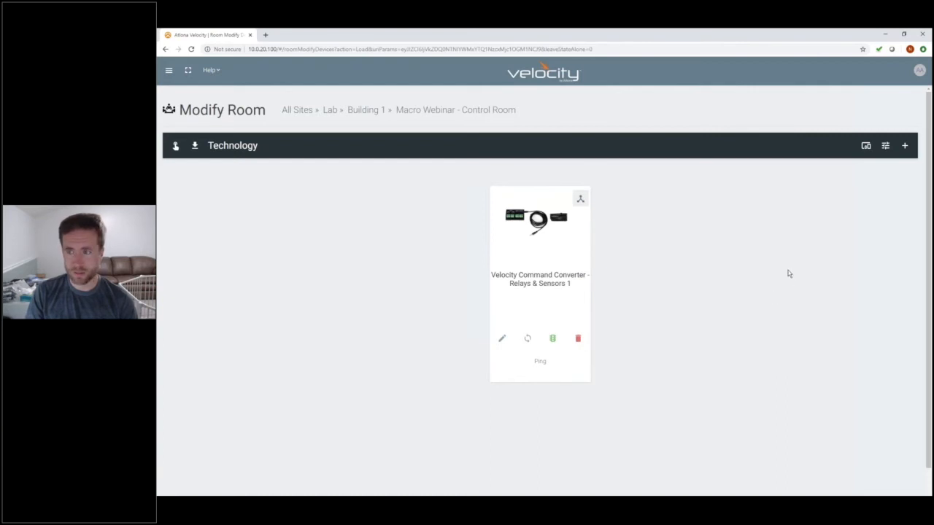
left_click(885, 145)
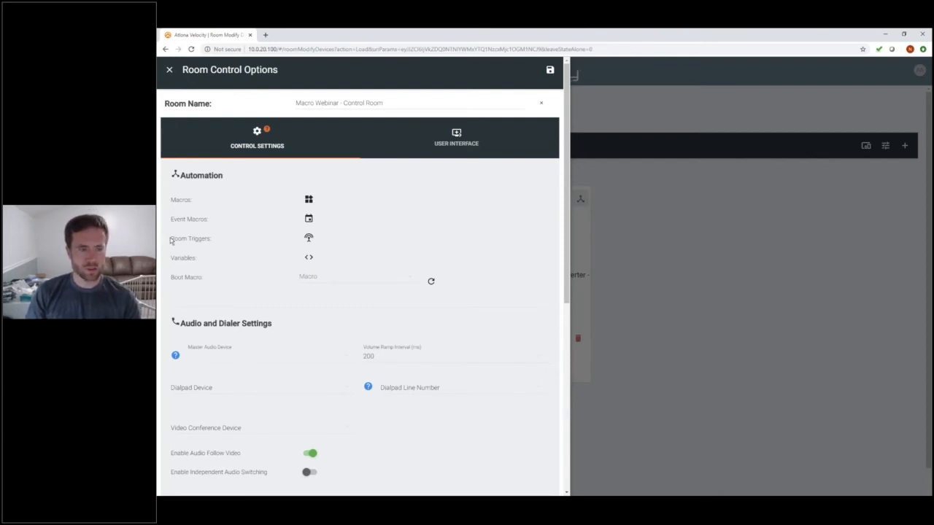
left_click_drag(170, 239, 212, 239)
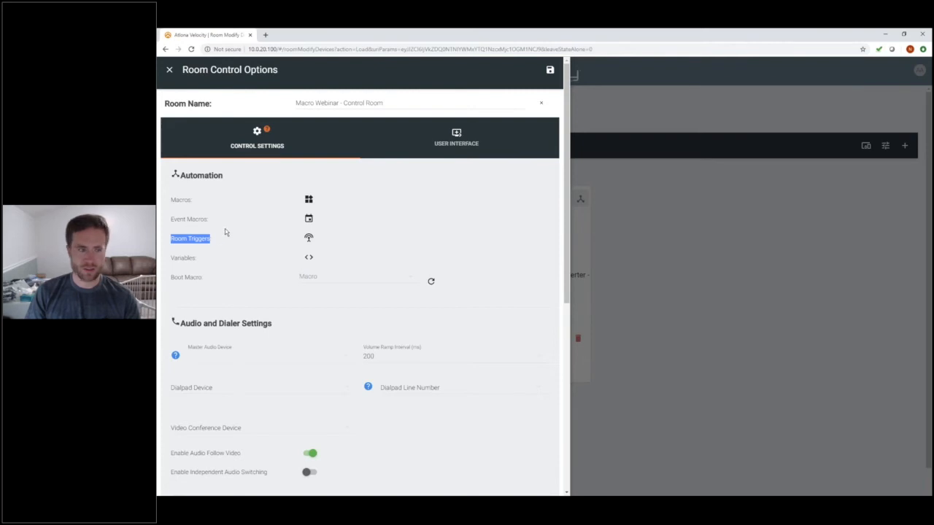
left_click(309, 240)
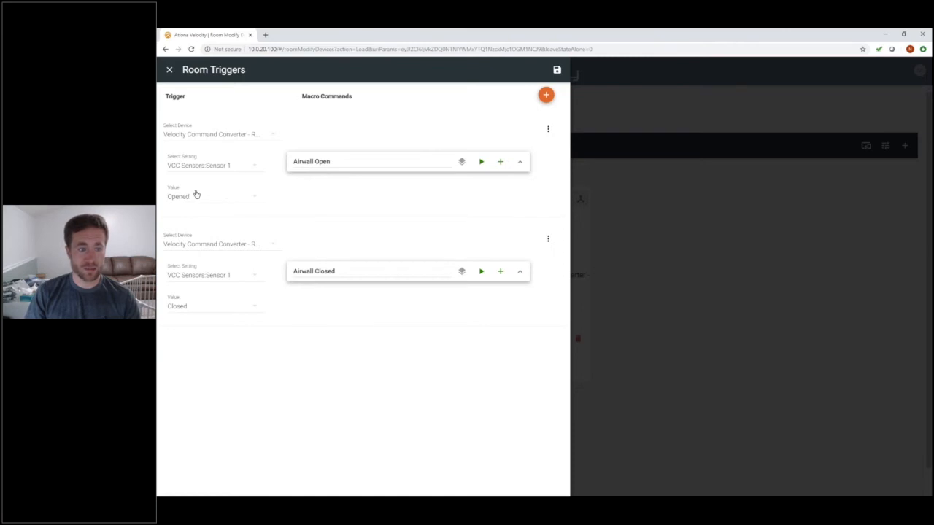
Set the Airwall Closed macro's Airwall 1 variable value to 1 and close Room Triggers
left_click(519, 162)
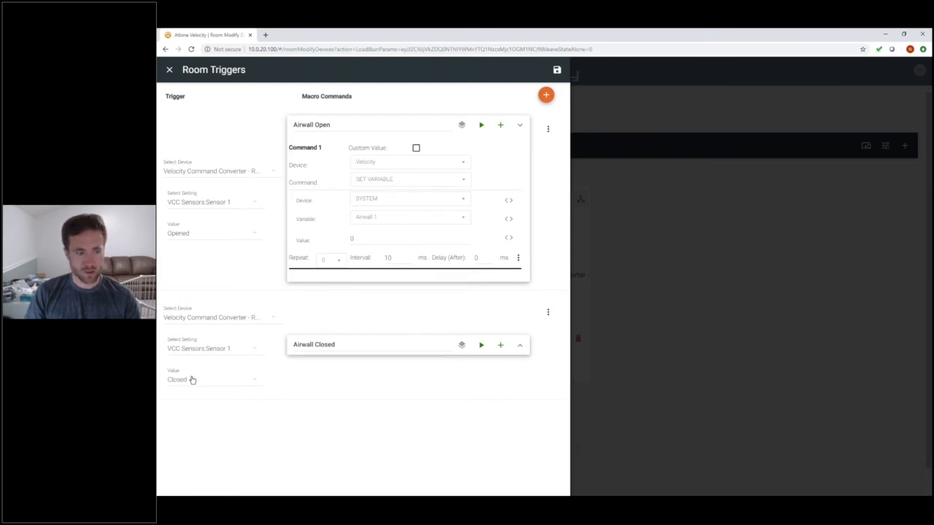
left_click(522, 346)
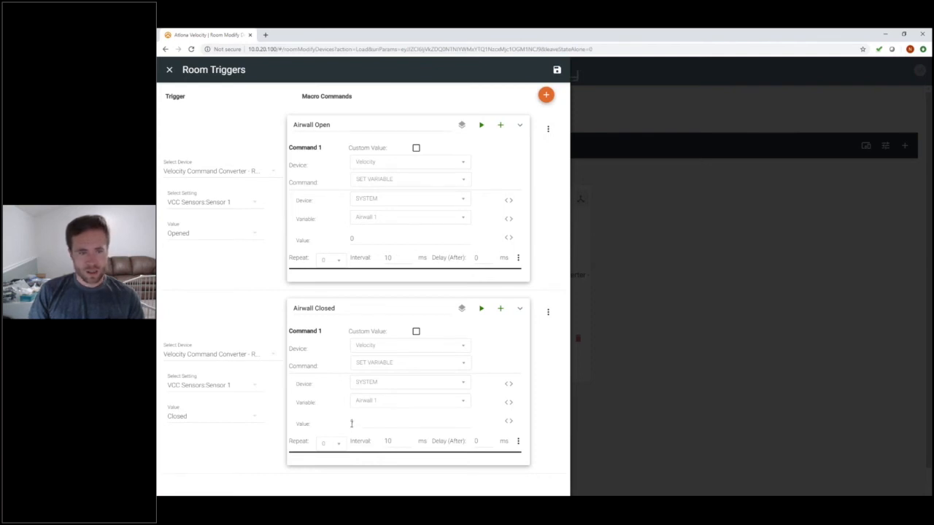
left_click(351, 422)
type("1")
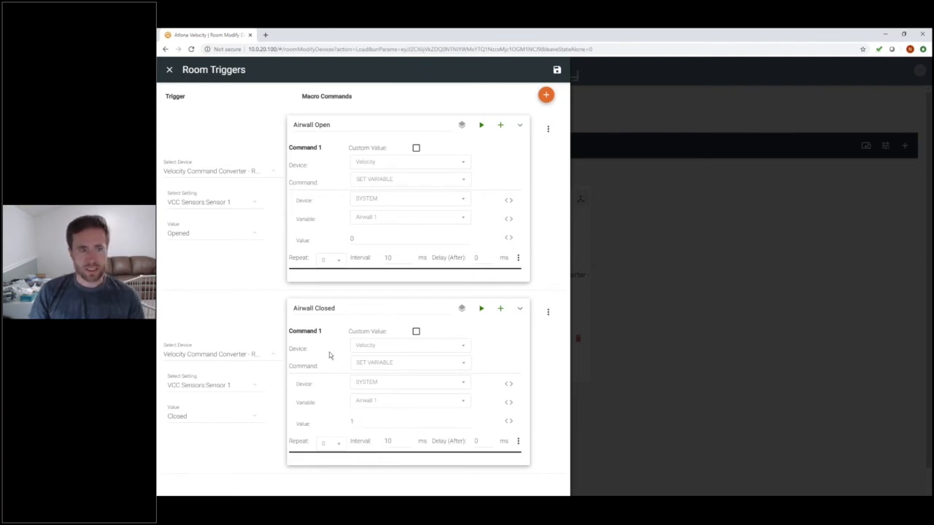
left_click(169, 71)
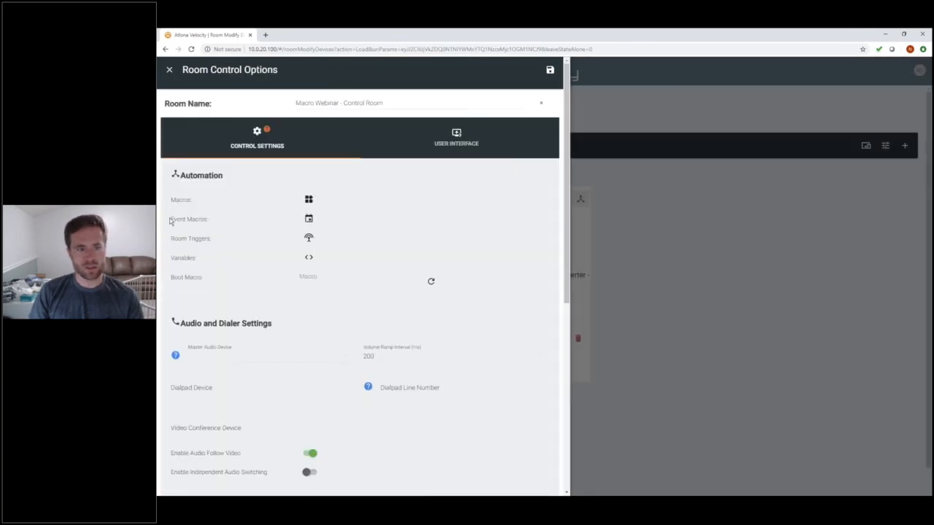
triple_click(200, 219)
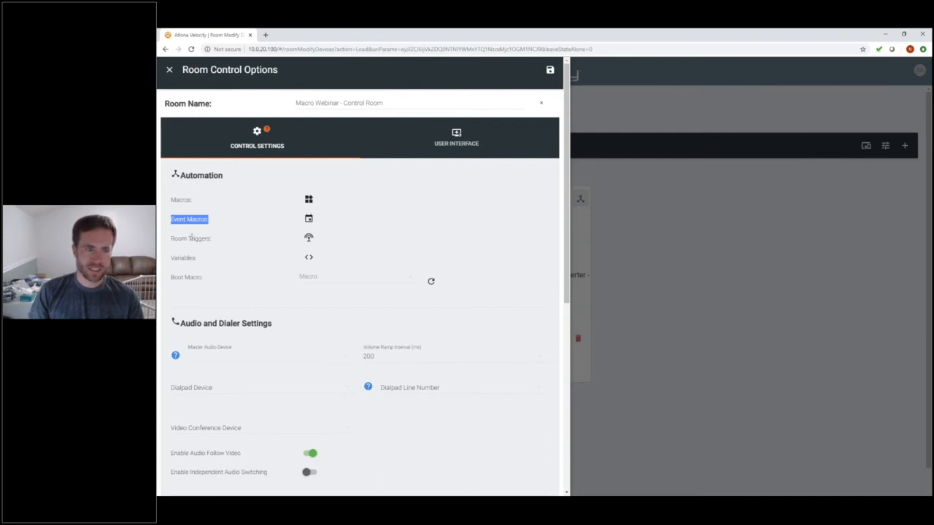
left_click_drag(171, 238, 212, 239)
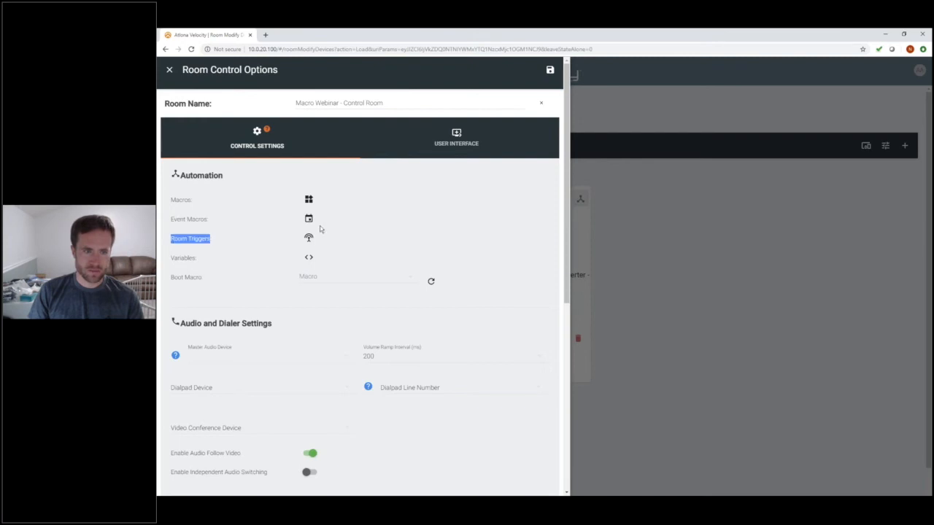
left_click_drag(172, 199, 191, 201)
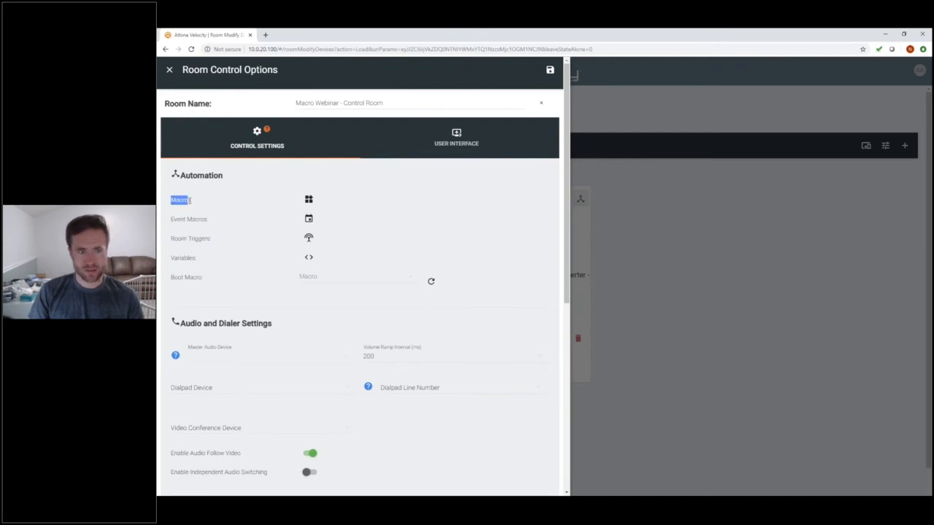
left_click(217, 210)
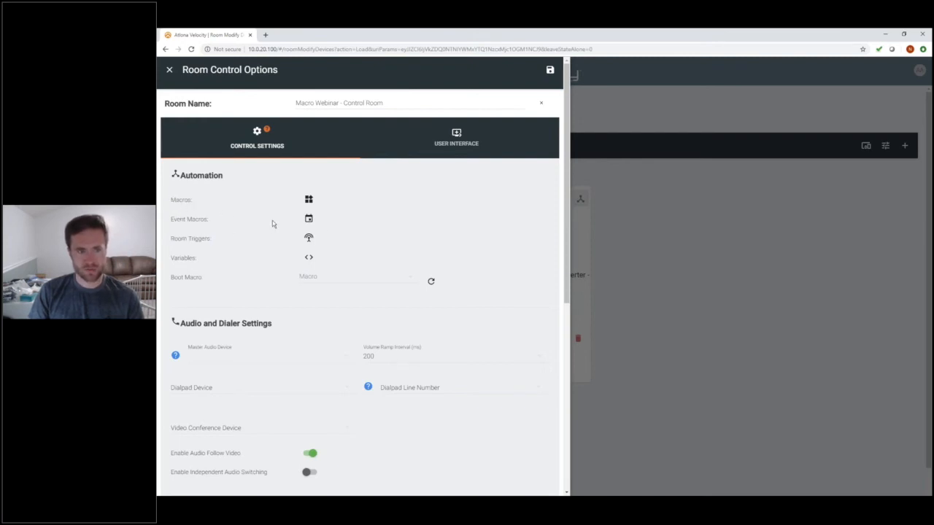
In Event Macros, set Room Split's trigger feature to Variables - Variable Updated
left_click(309, 219)
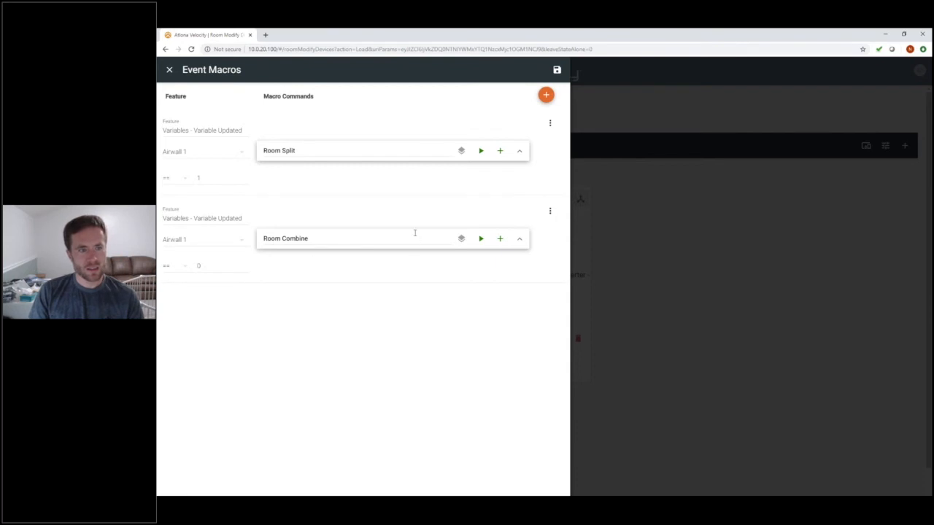
left_click(236, 142)
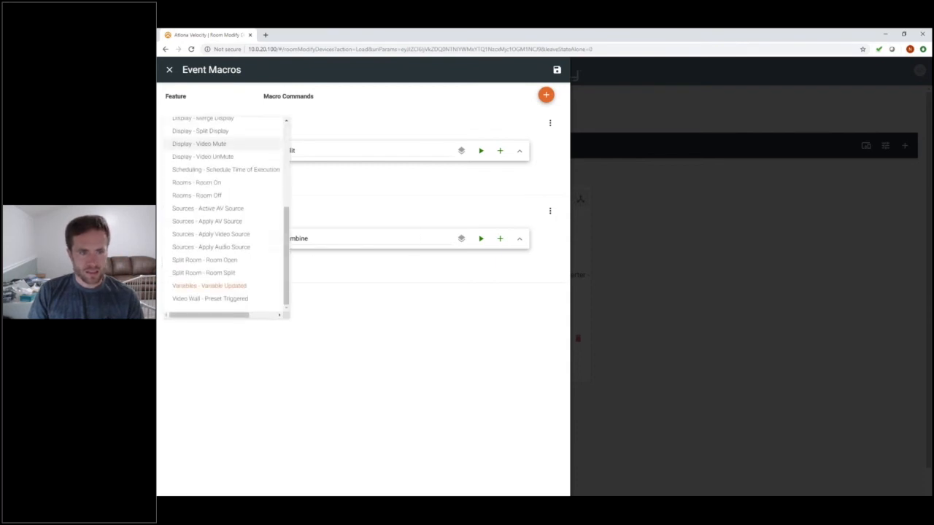
mouse_move(288, 231)
left_mouse_down()
mouse_move(288, 138)
mouse_move(292, 248)
left_mouse_up()
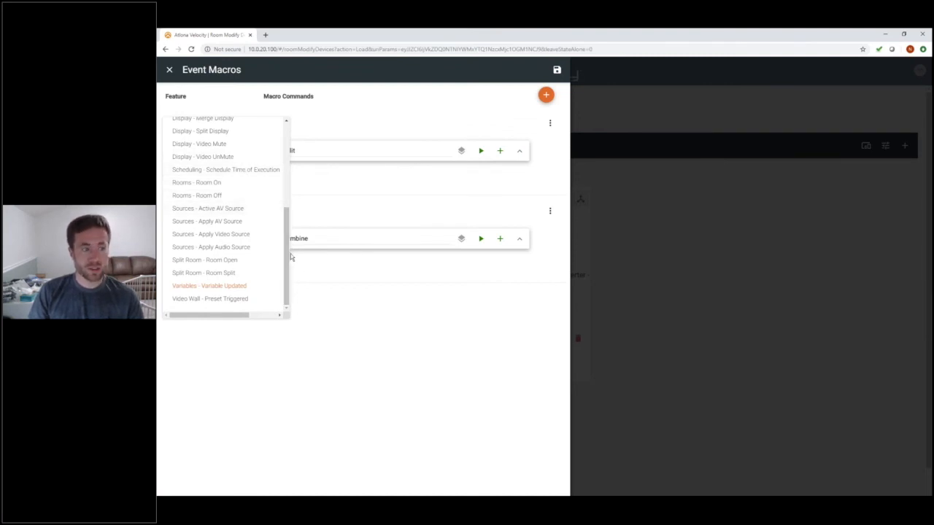
left_click(219, 289)
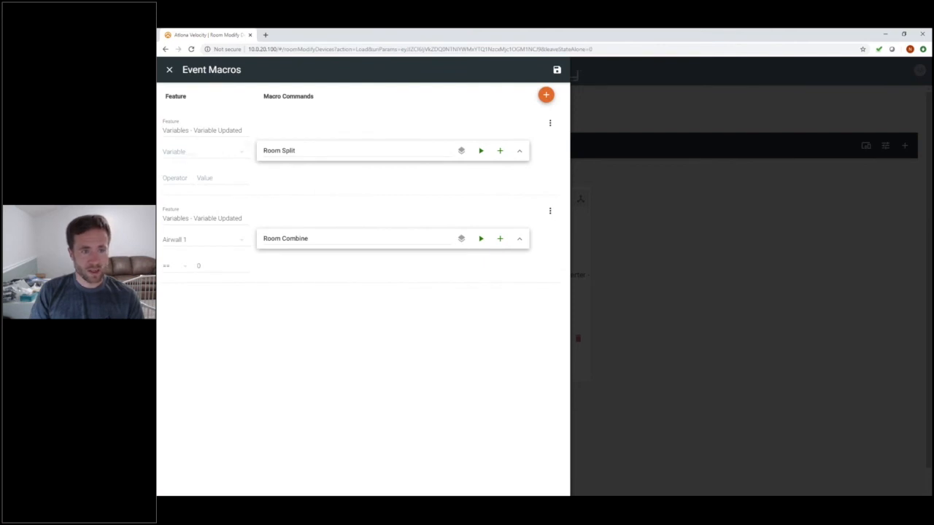
Set the Room Split condition to Airwall 1 == 1
left_click(181, 153)
left_click(183, 182)
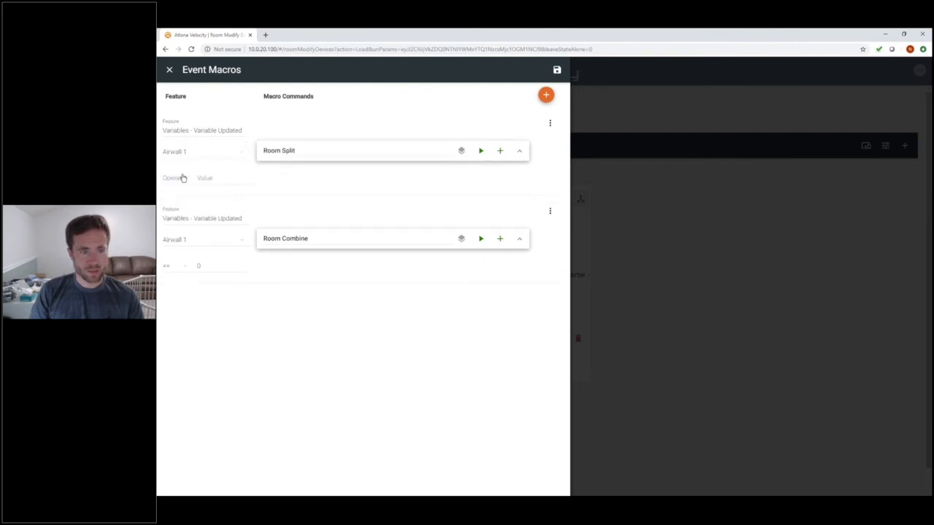
left_click(178, 181)
left_click(214, 178)
type("1")
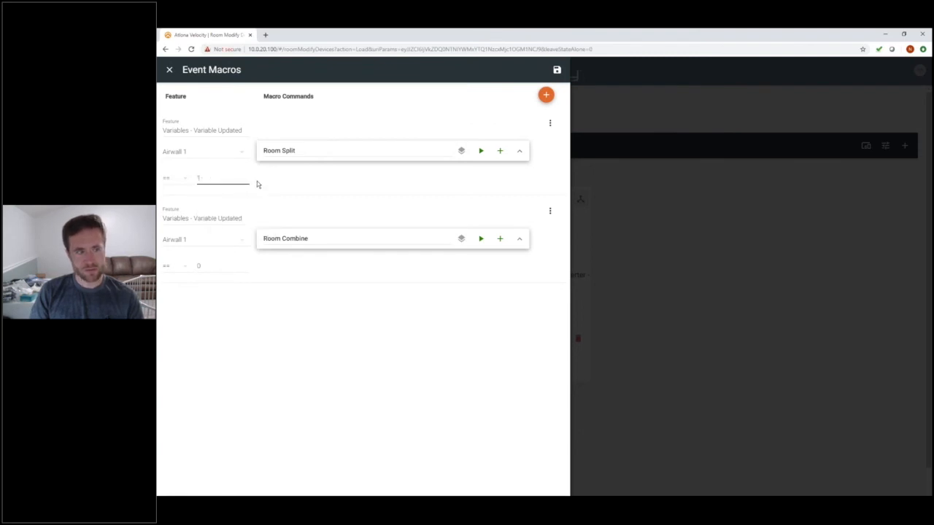
double_click(199, 184)
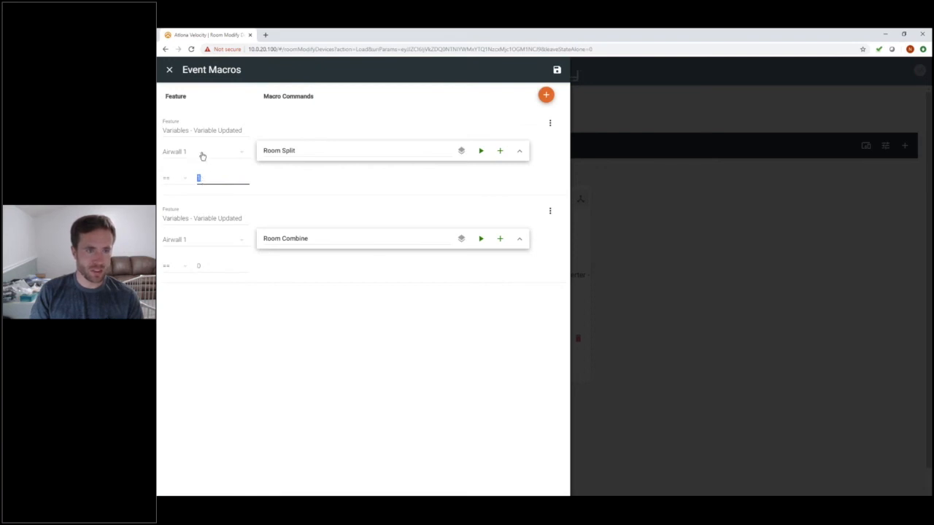
left_click(287, 172)
triple_click(323, 150)
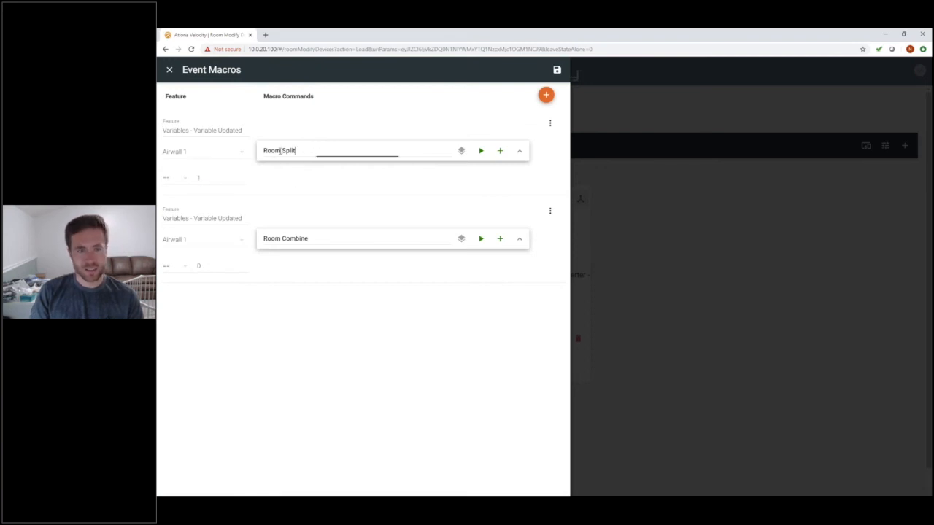
Expand Room Split and Room Combine to review their Left, Right and Combined navigate-room commands
left_click(520, 152)
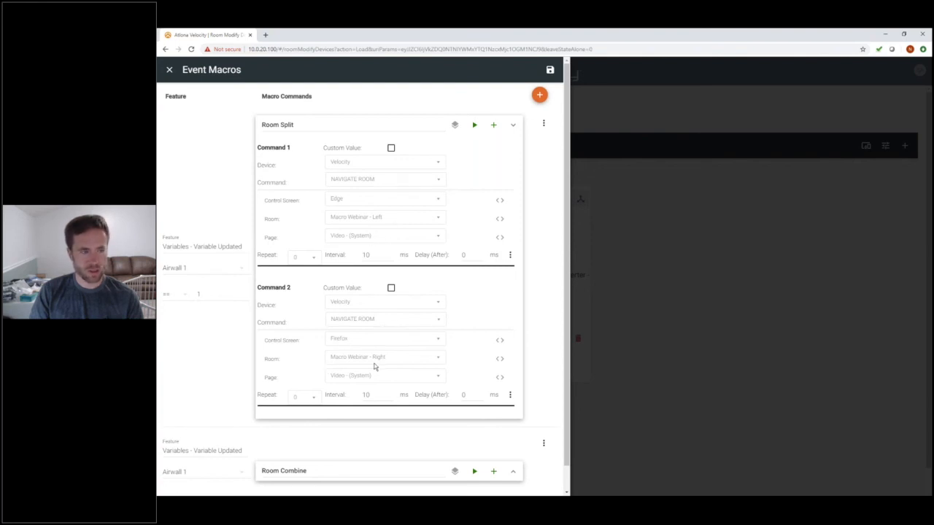
scroll(372, 332, "down", 1)
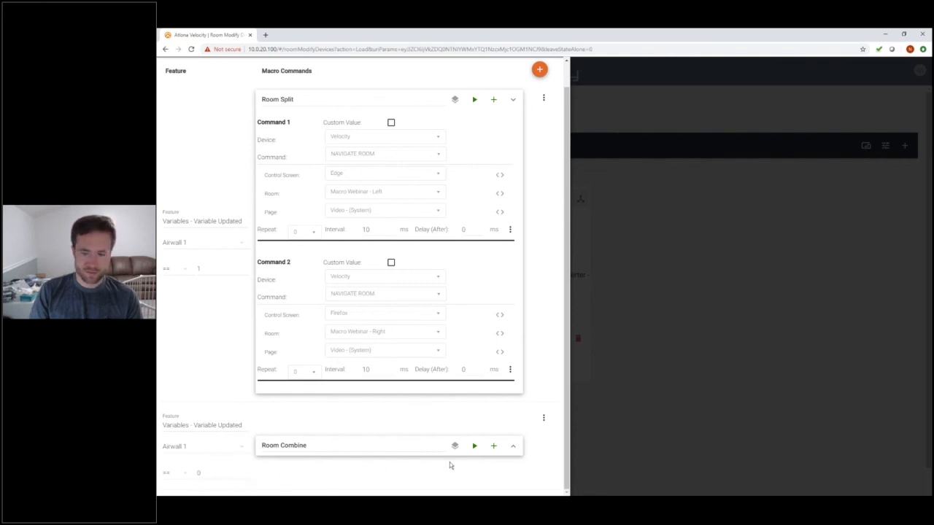
left_click(513, 446)
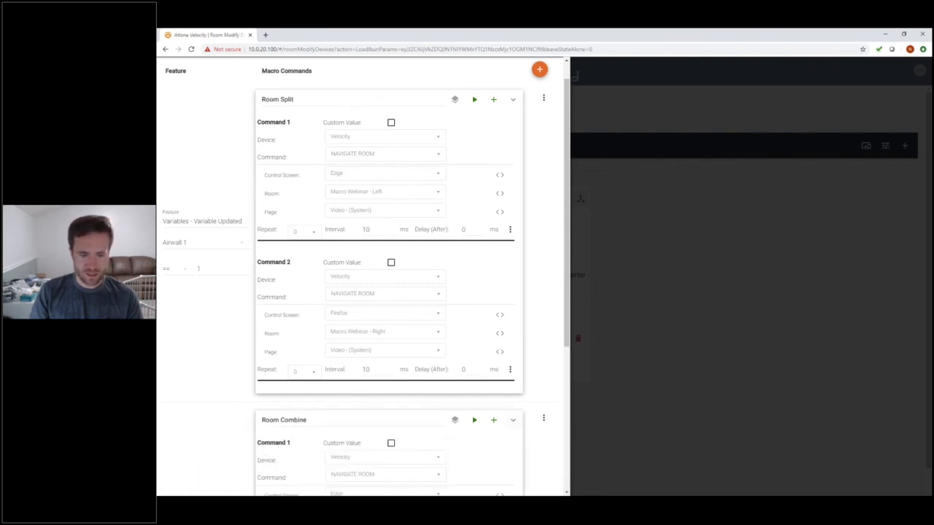
scroll(350, 350, "down", 3)
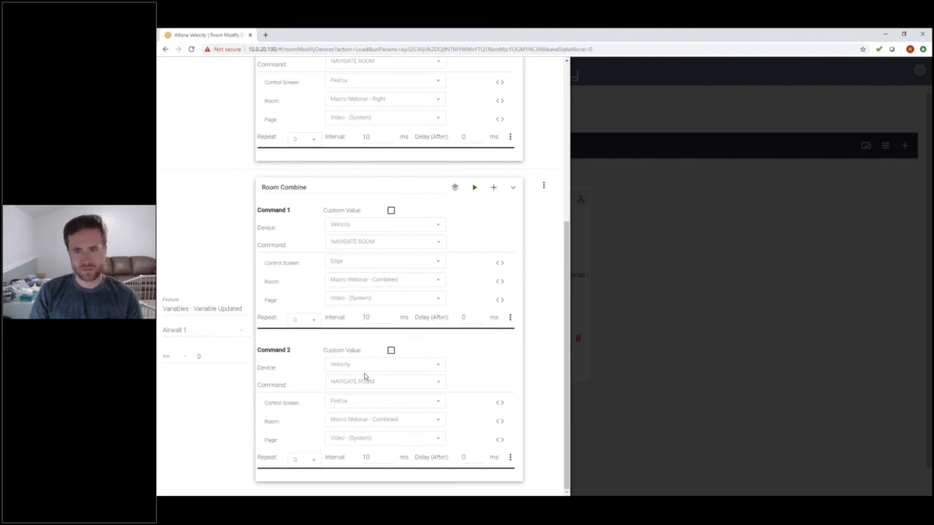
scroll(365, 377, "up", 5)
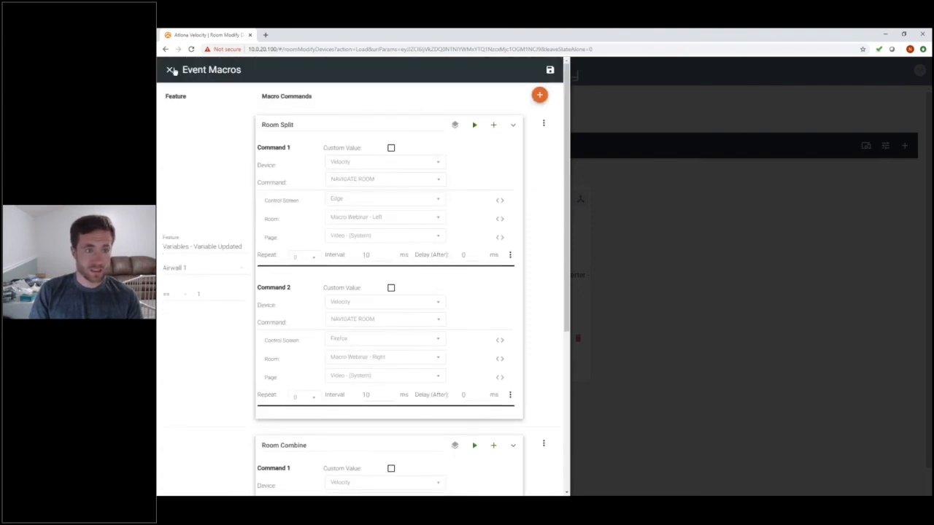
Close Event Macros and Room Control Options, then show the Macro Webinar - Right page in Firefox
left_click(170, 70)
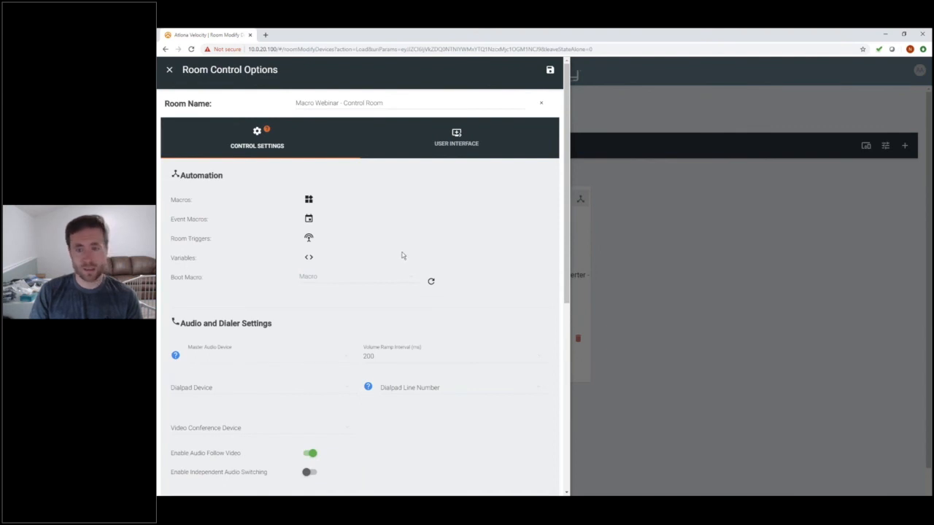
left_click(671, 361)
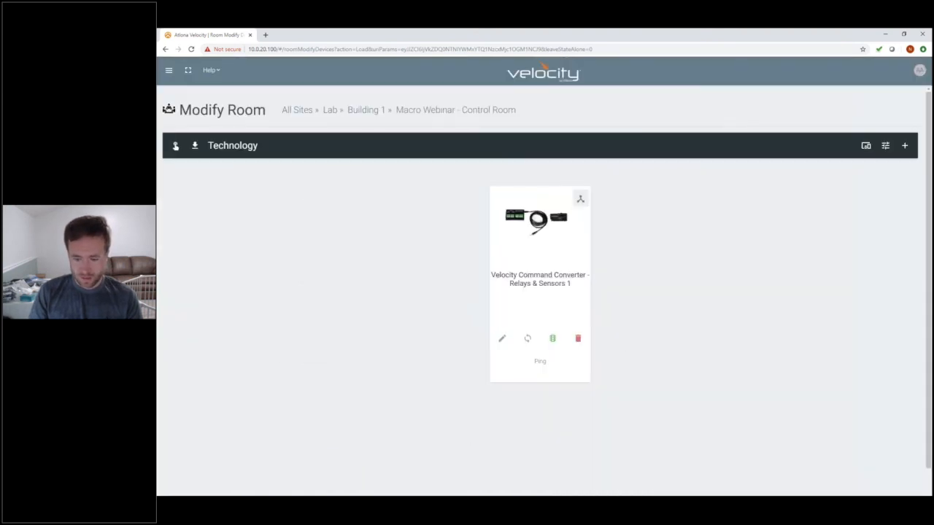
left_click(590, 498)
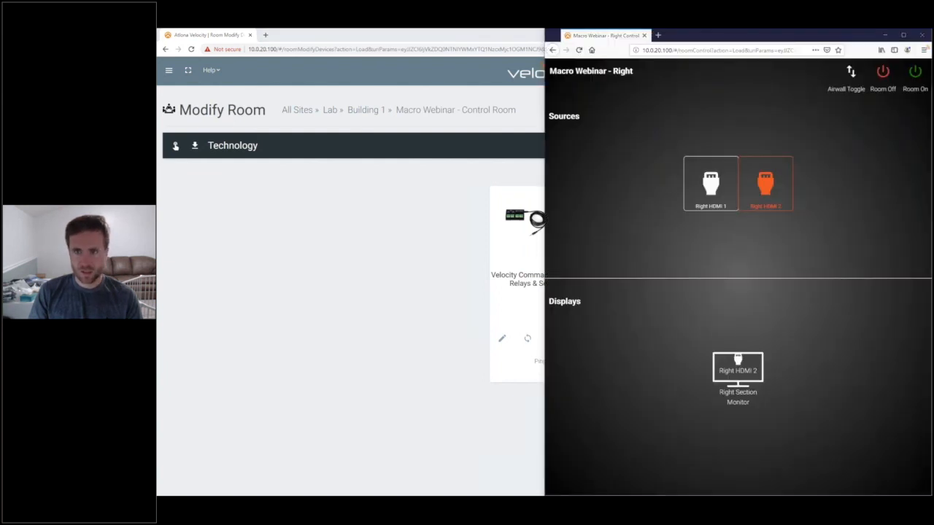
Show the Macro Webinar - Left page in Edge and put Left HDMI 1 on the Left Section Monitor
left_click(611, 499)
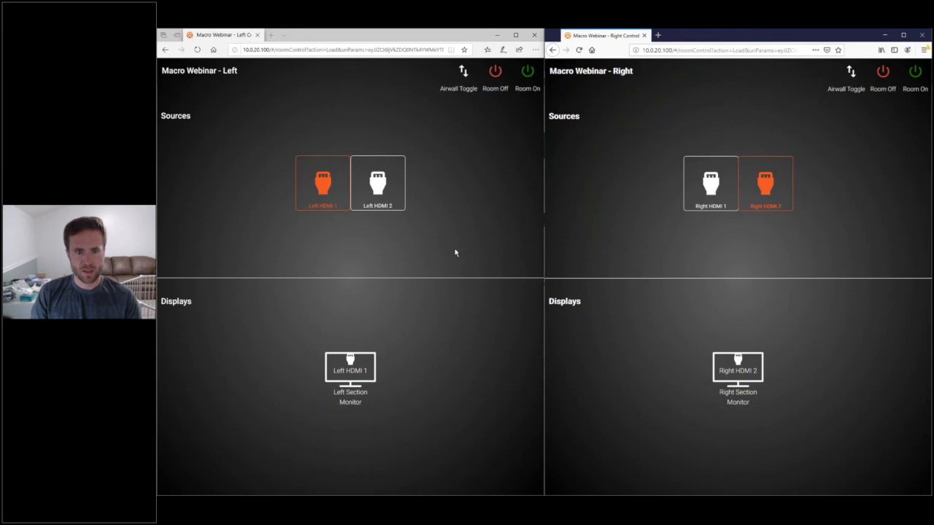
left_click(388, 175)
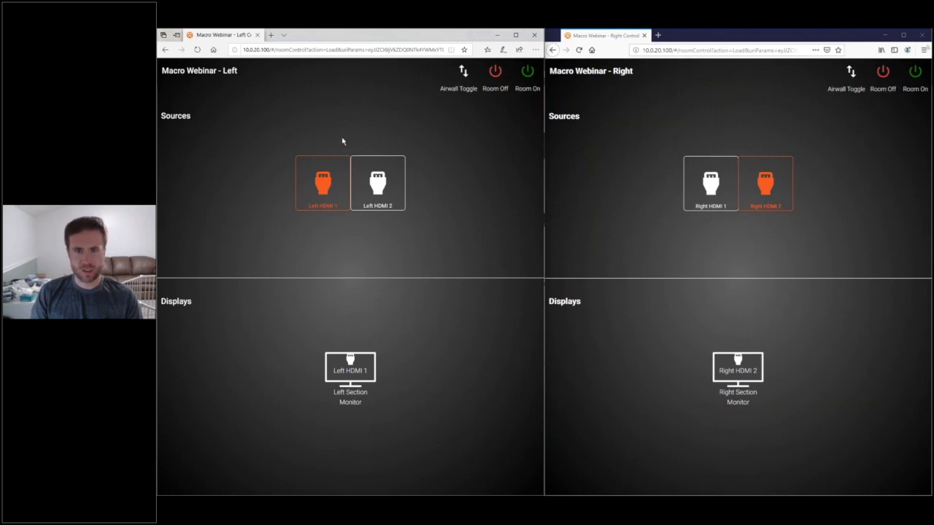
Toggle the airwall to combine, route Right HDMI 1 then Left HDMI 1 to the Left monitor, and split again
left_click(463, 71)
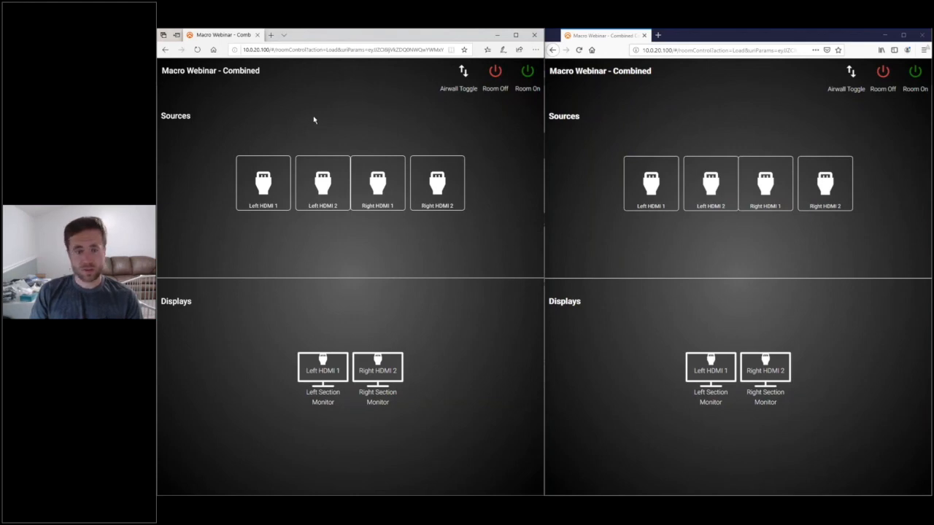
left_click_drag(385, 182, 323, 362)
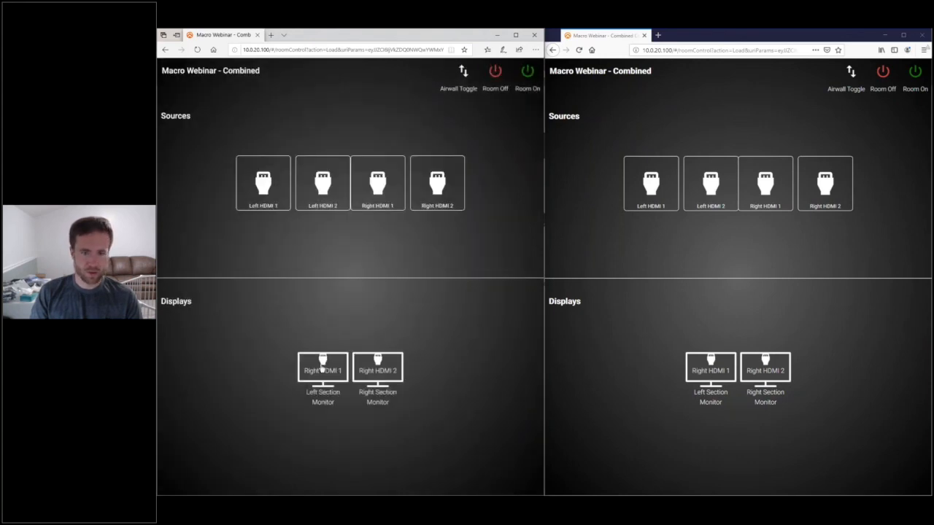
left_click_drag(254, 181, 319, 359)
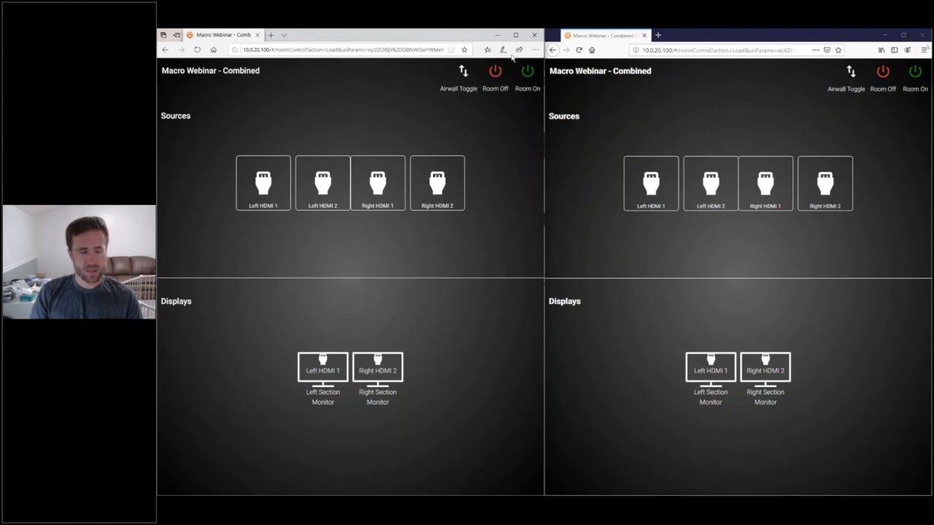
left_click(465, 73)
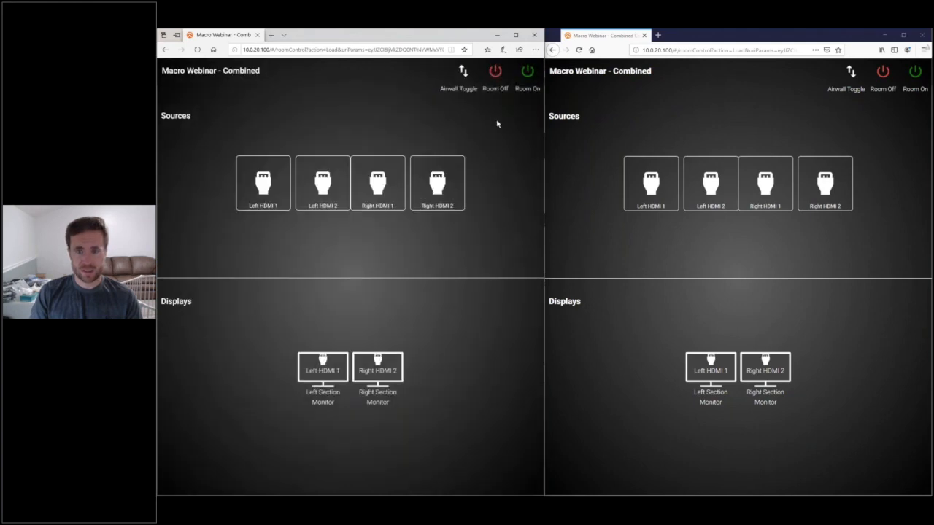